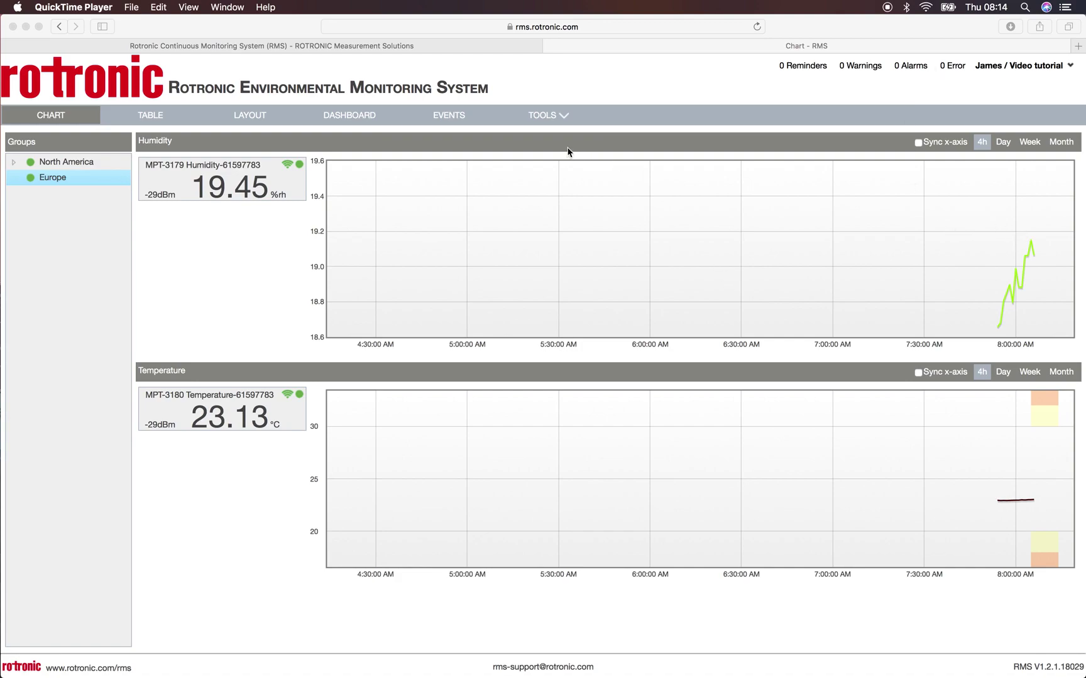
# Step: Open the Measuring points setup and select humidity point MPT-3179 to view its details
pyautogui.click(565, 116)
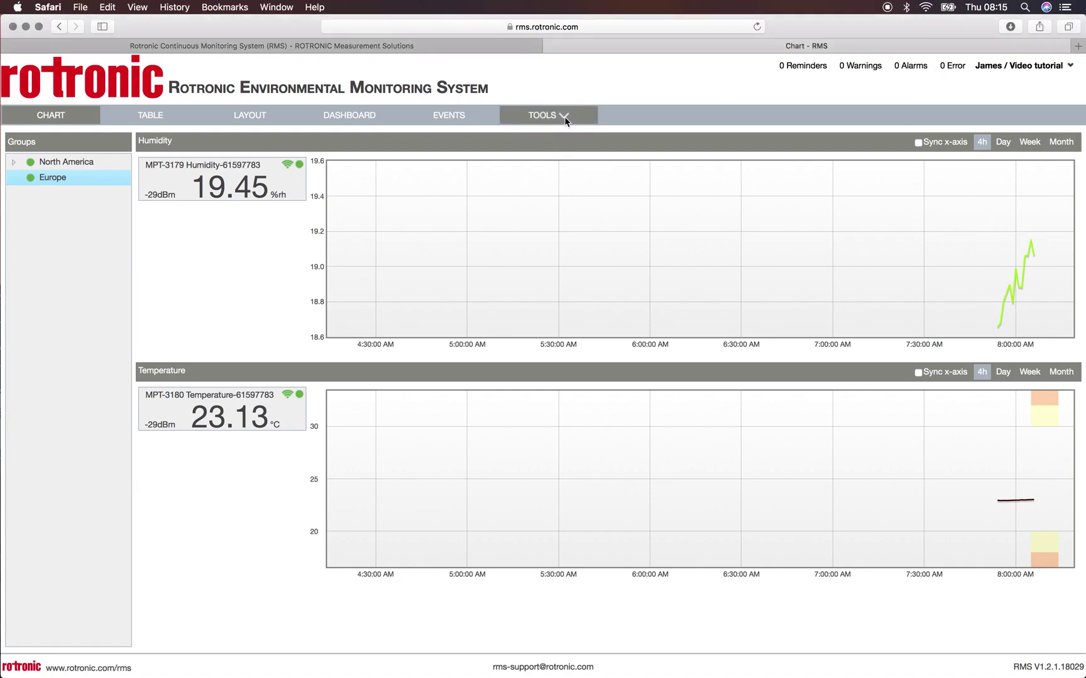
pyautogui.click(557, 251)
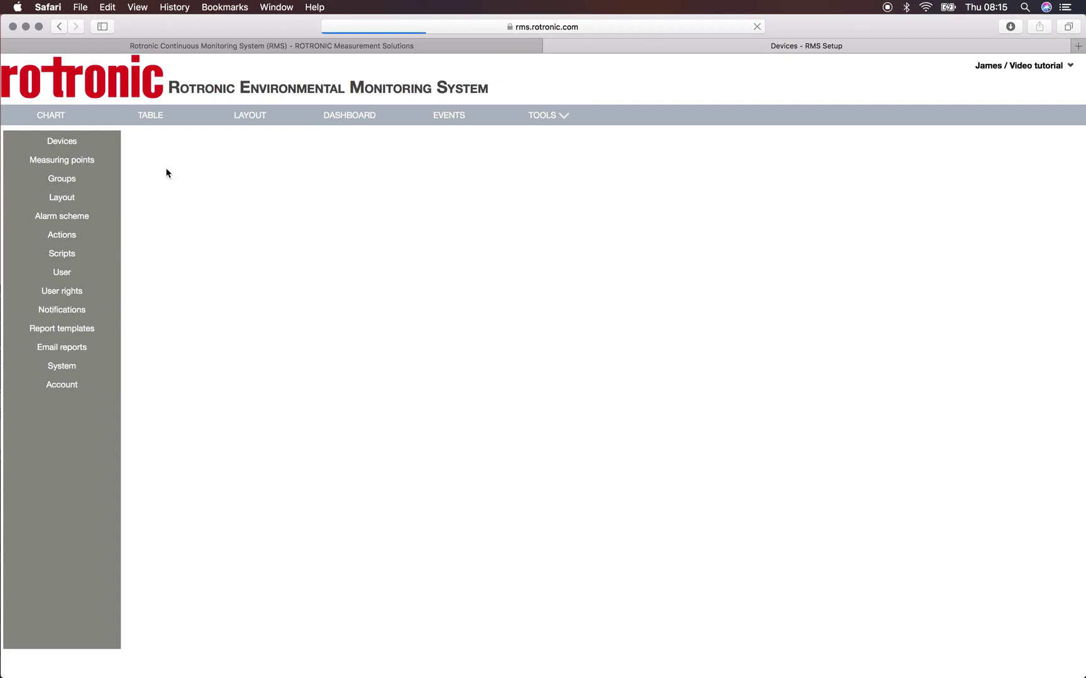
pyautogui.click(82, 161)
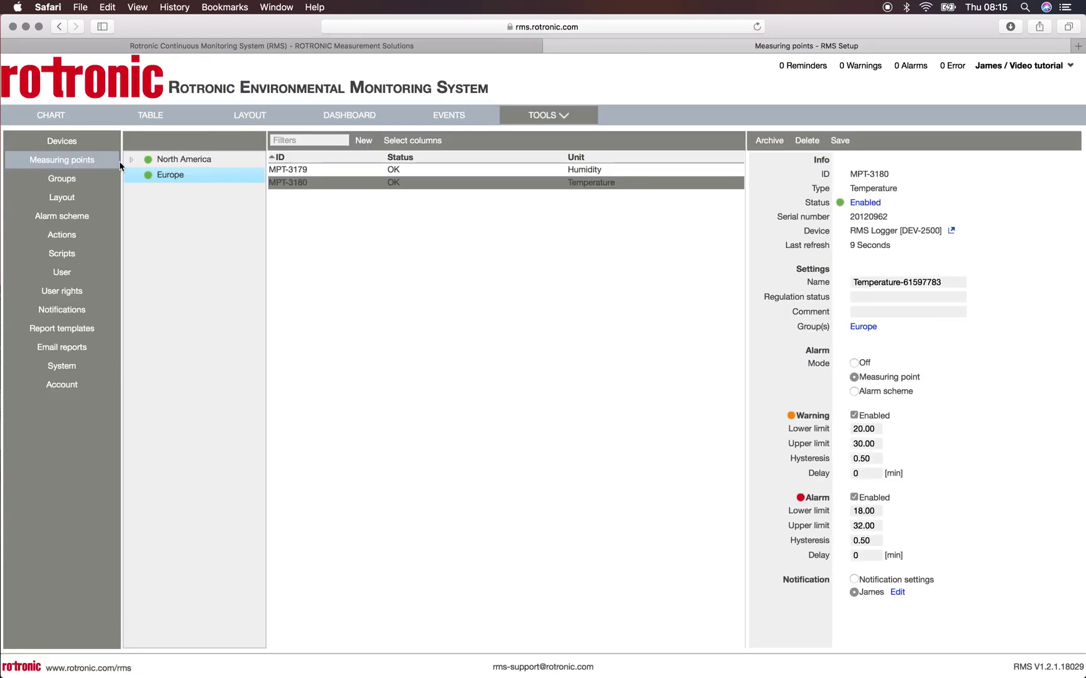
pyautogui.click(481, 171)
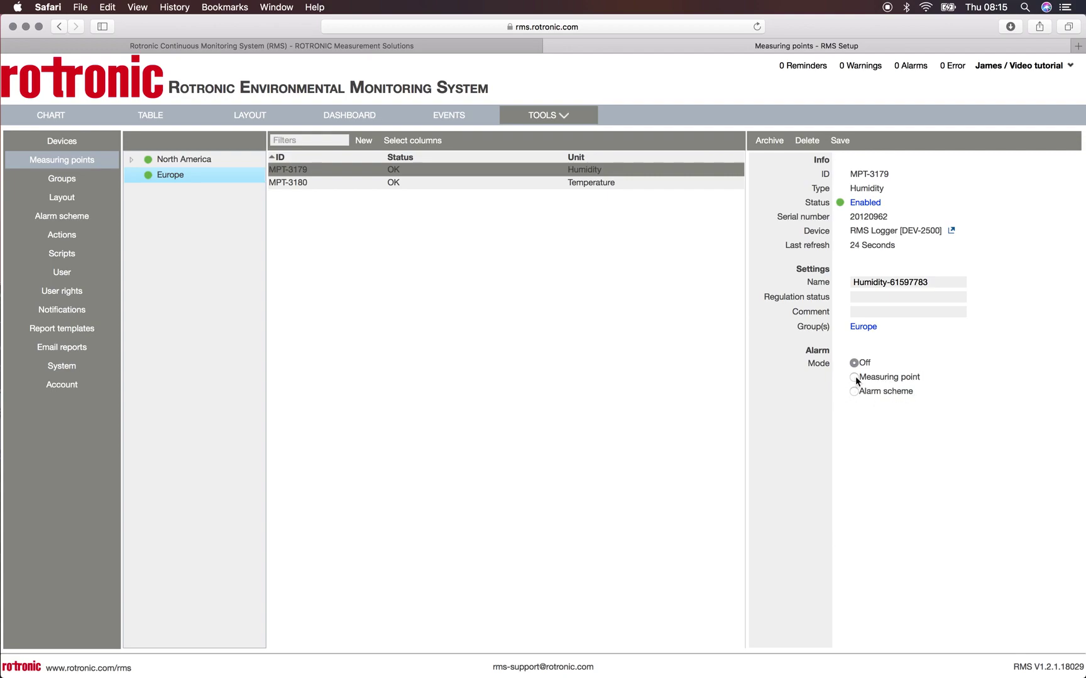
# Step: Switch MPT-3179's alarm mode to Measuring point and enable both warning and alarm levels
pyautogui.click(854, 377)
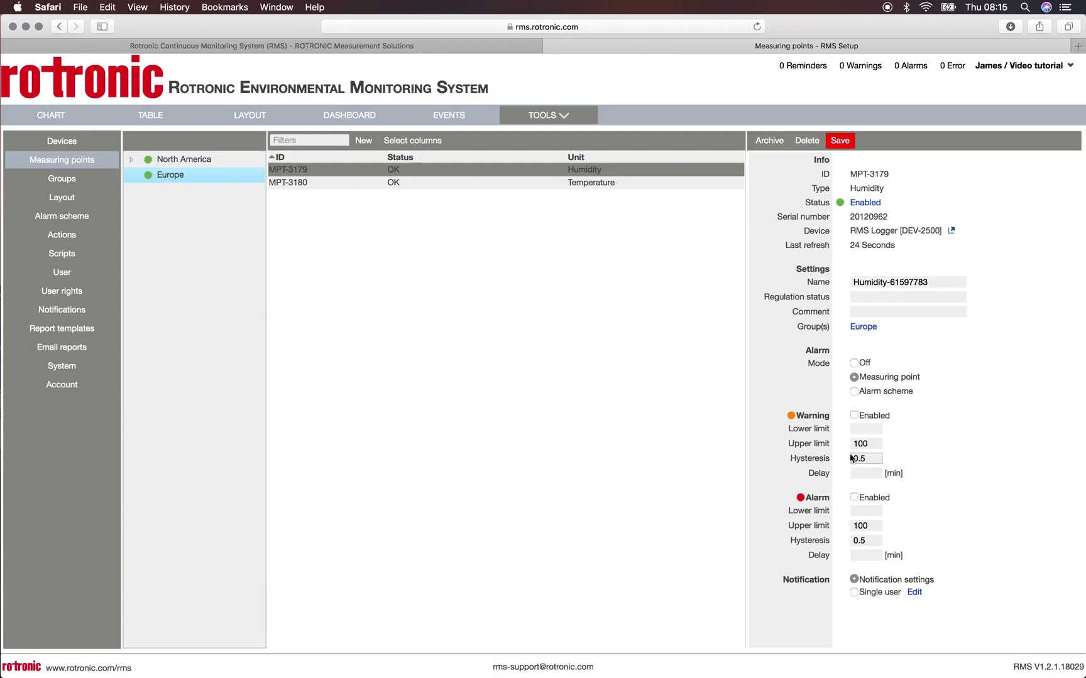
pyautogui.click(854, 415)
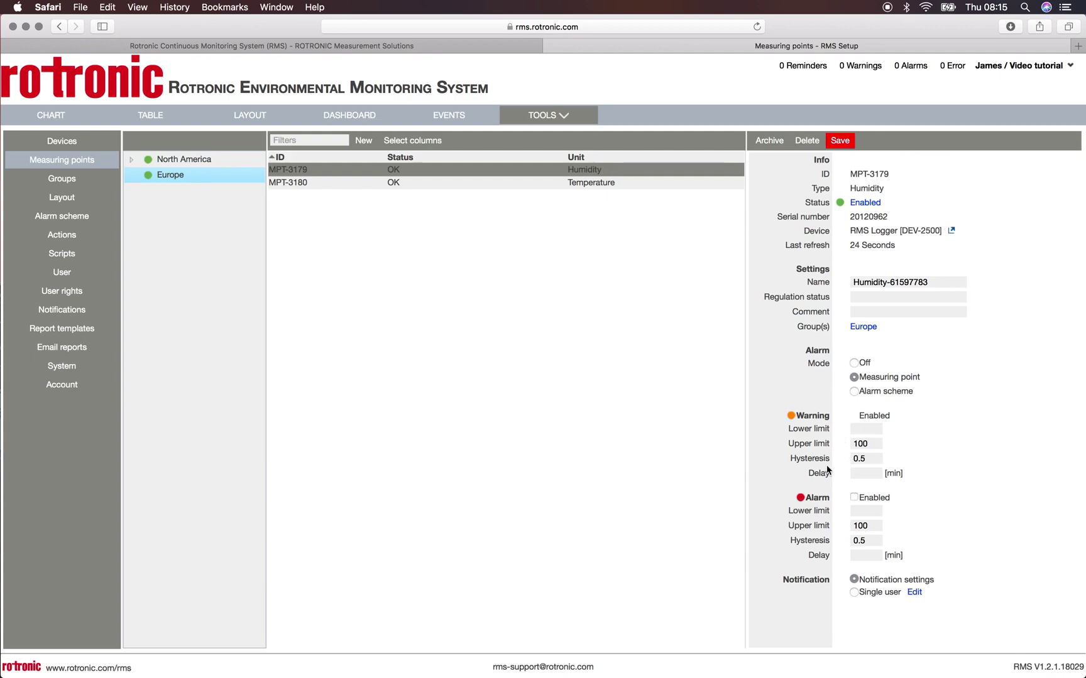
pyautogui.click(853, 498)
pyautogui.click(867, 477)
pyautogui.click(867, 445)
# Step: Enter warning limits 10–20 and alarm limits 8–22, and choose single-user notification
pyautogui.click(876, 443)
pyautogui.write('10')
pyautogui.press('Tab')
pyautogui.write('20')
pyautogui.click(865, 508)
pyautogui.write('8')
pyautogui.press('Tab')
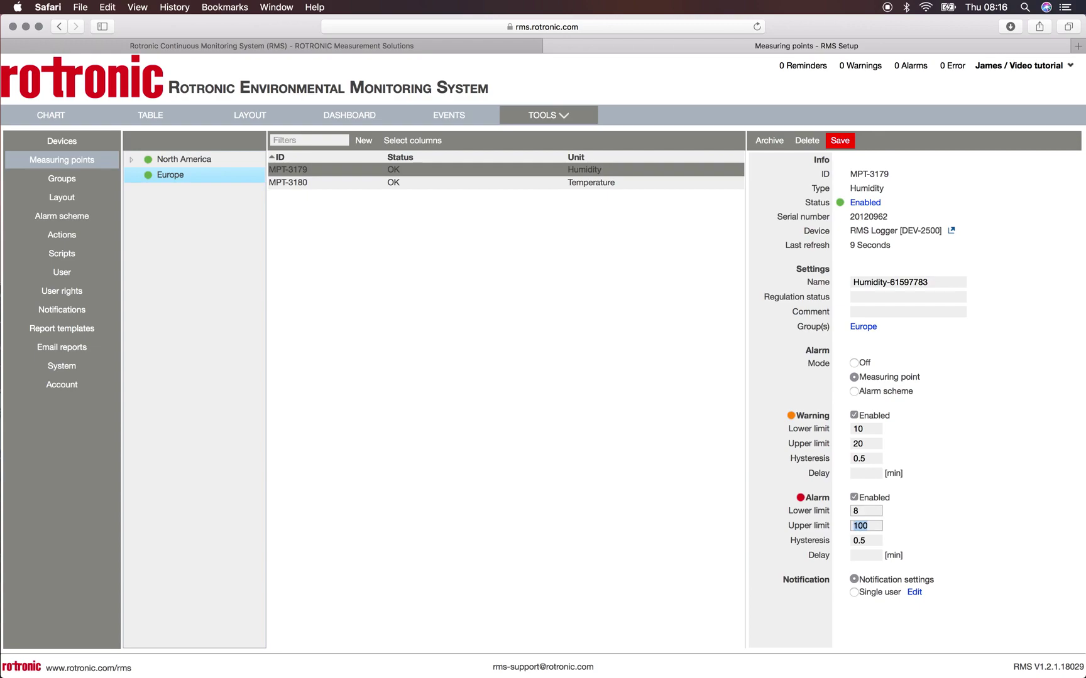
pyautogui.write('22')
pyautogui.click(855, 592)
# Step: Pick the user to notify by e-mail, confirm, and save MPT-3179's alarm settings
pyautogui.click(914, 592)
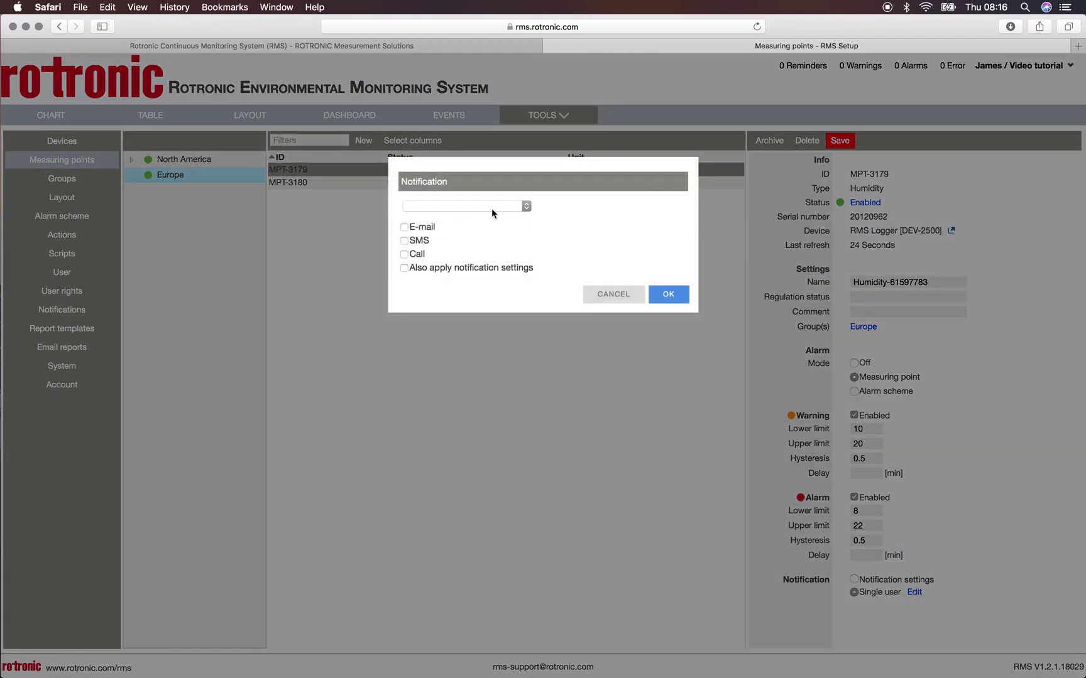
pyautogui.click(465, 206)
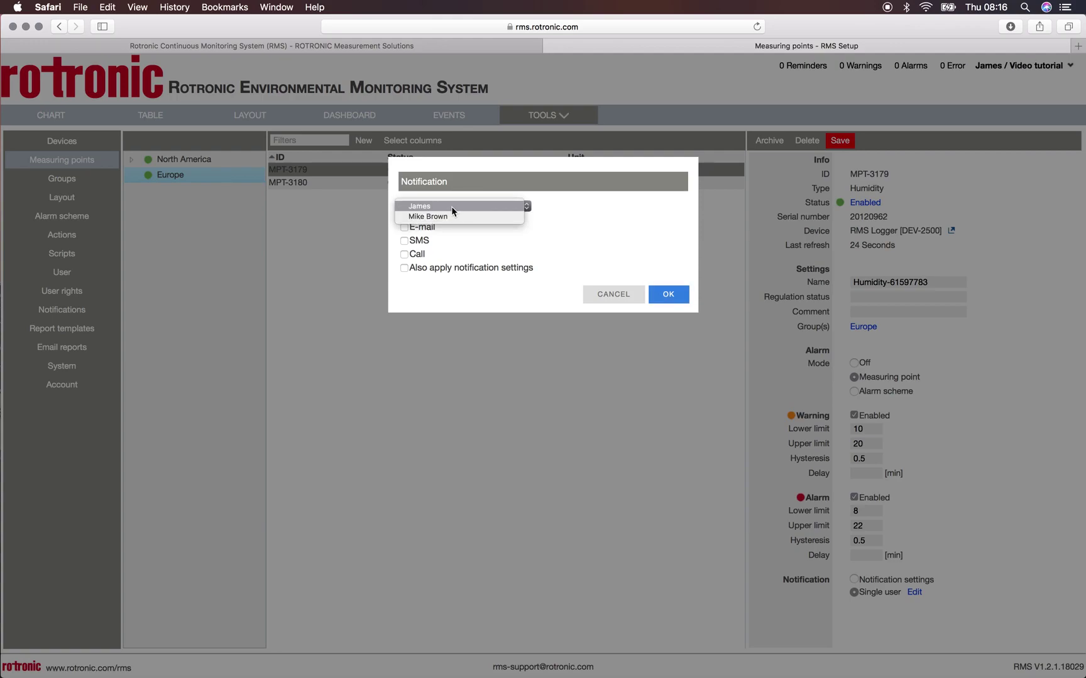
pyautogui.click(451, 206)
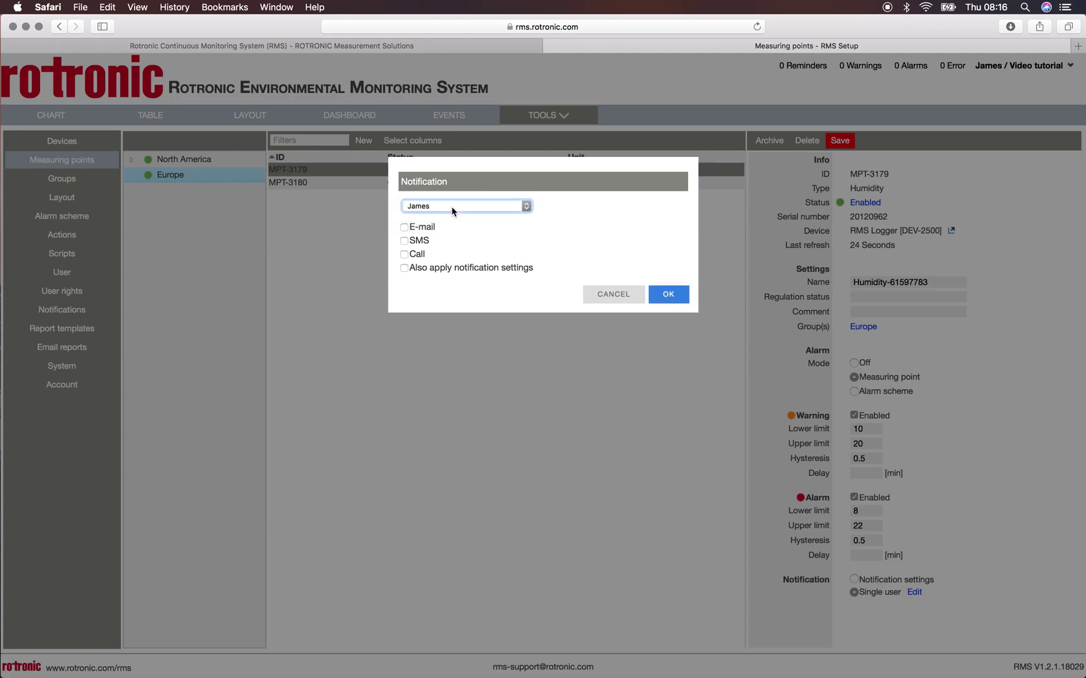
pyautogui.click(404, 228)
pyautogui.click(670, 297)
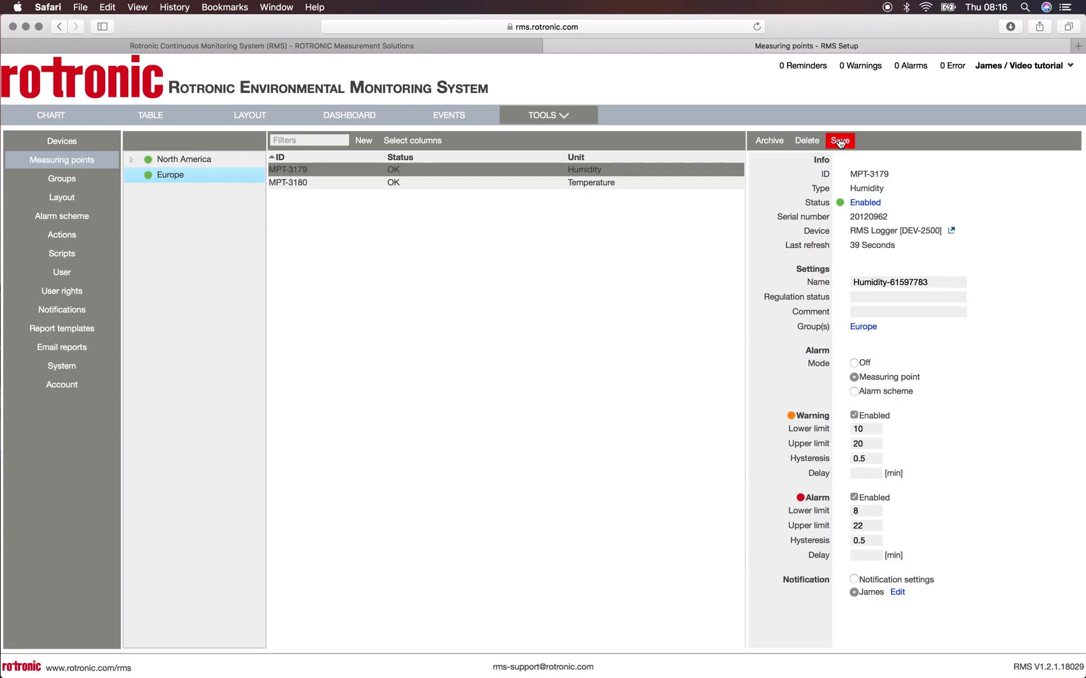
pyautogui.click(840, 142)
# Step: Switch to the Chart page showing Europe's Humidity and Temperature graphs
pyautogui.click(58, 120)
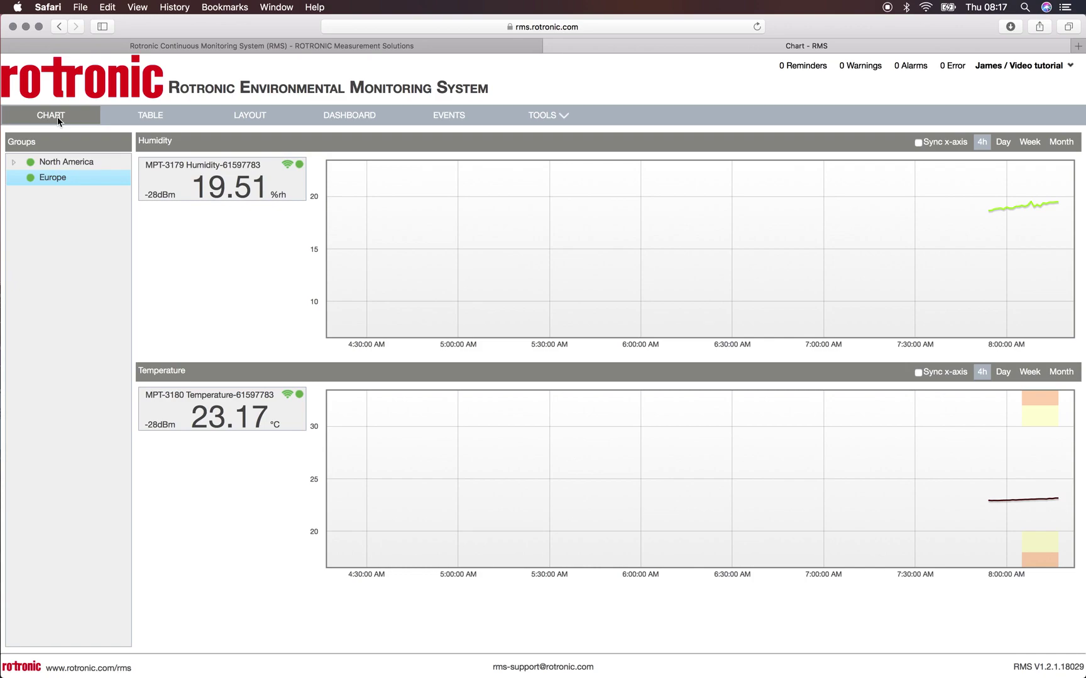
# Step: Check the table view, select MPT-3179 in alarm at 50.15 %rh, then return to the chart
pyautogui.click(139, 119)
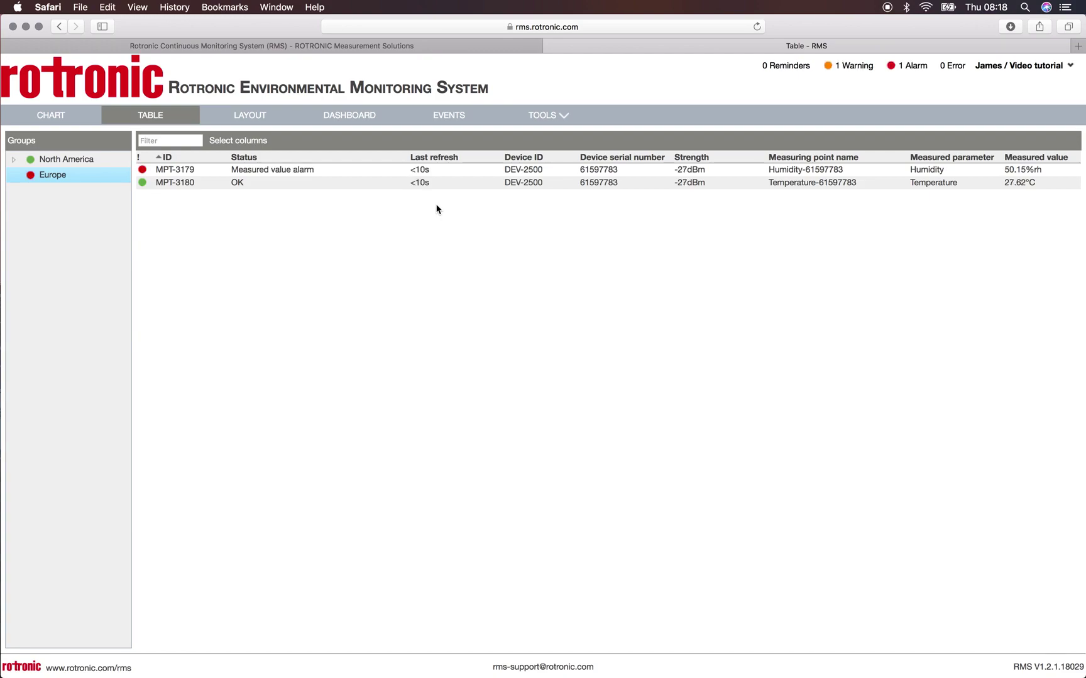
pyautogui.click(424, 169)
pyautogui.click(66, 126)
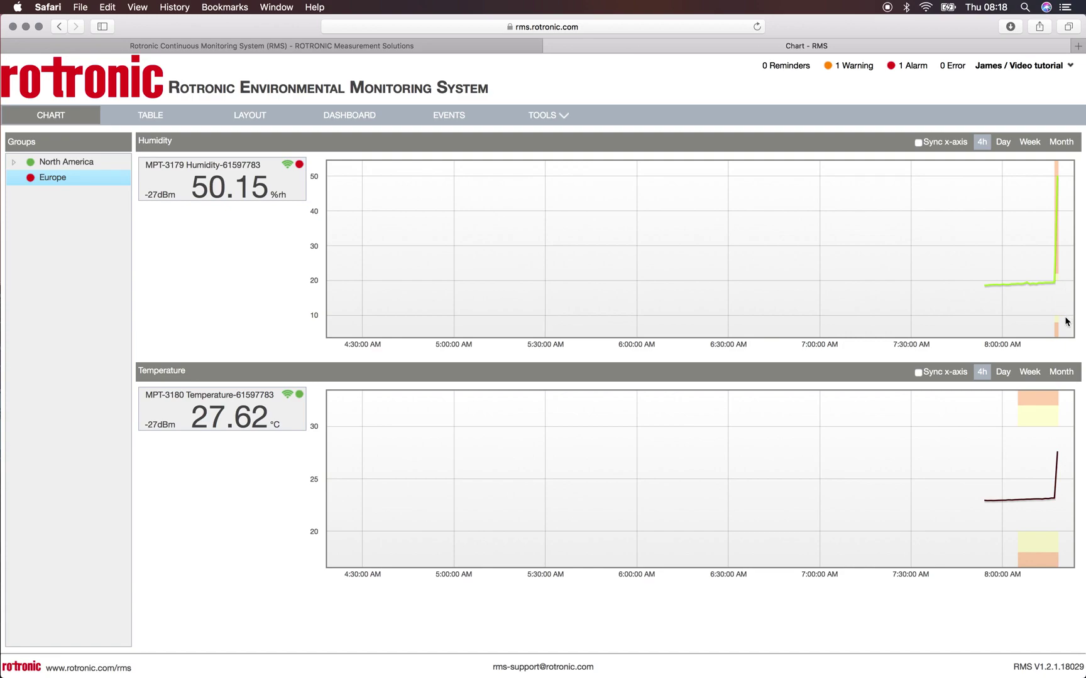
# Step: Zoom the humidity chart to 8:13:30–8:20:30 and open MPT-3179's inhibit alarm notification dialog
pyautogui.moveTo(1066, 321); pyautogui.dragTo(1043, 164)
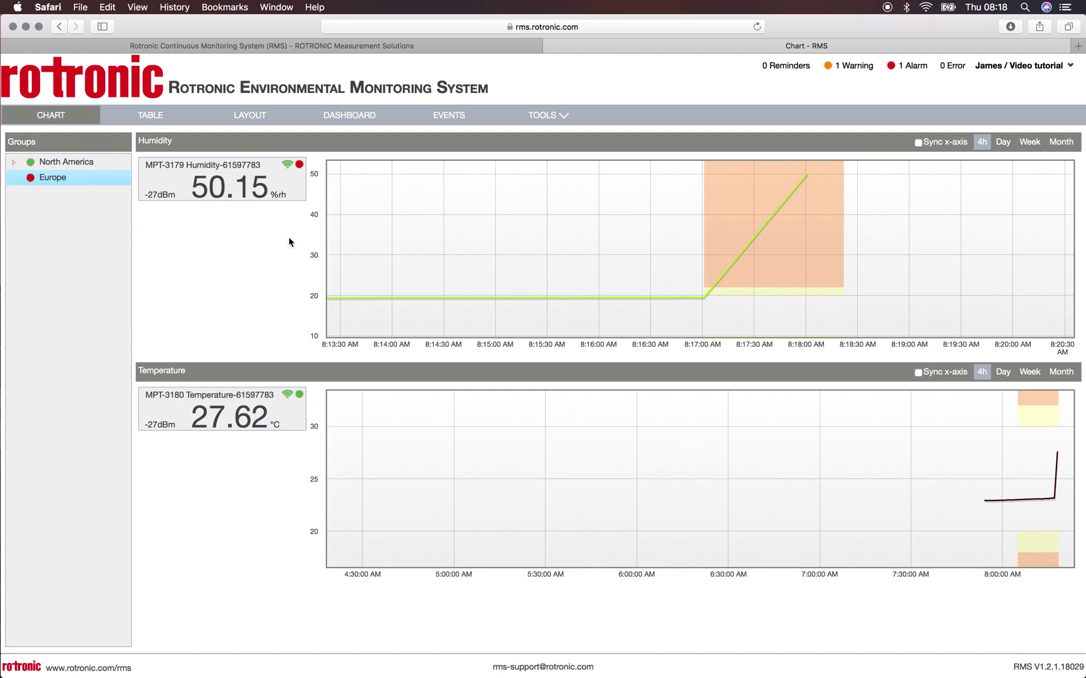
pyautogui.click(300, 166)
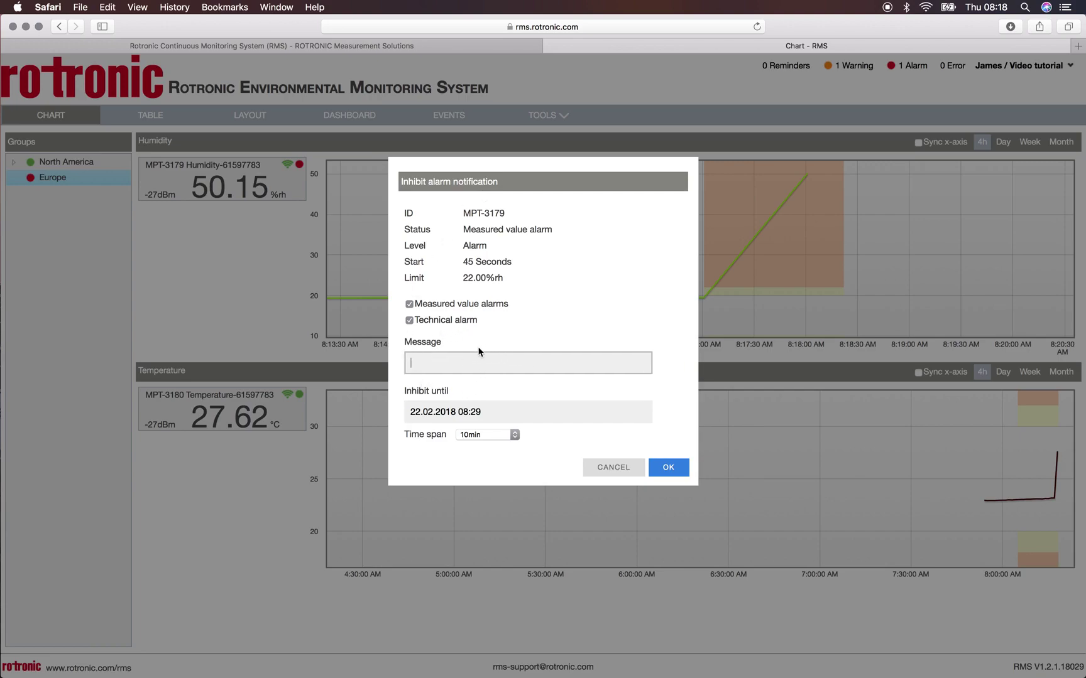
# Step: Review the inhibit time span options, keep 10min, and cancel without inhibiting the alarm
pyautogui.click(514, 435)
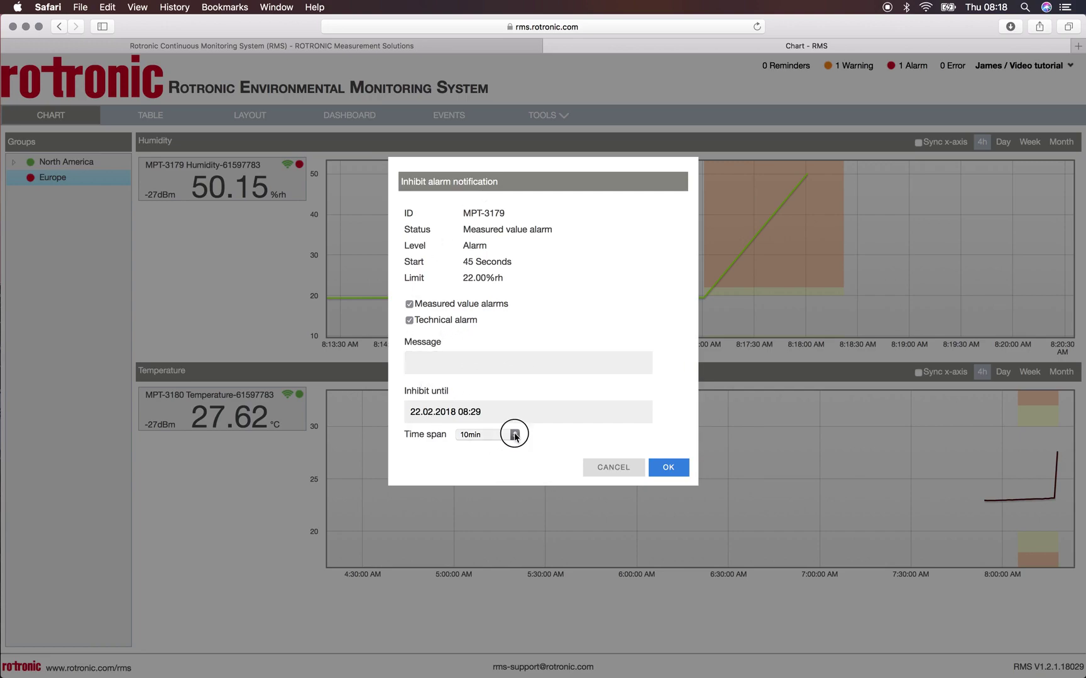
pyautogui.click(515, 436)
pyautogui.click(613, 468)
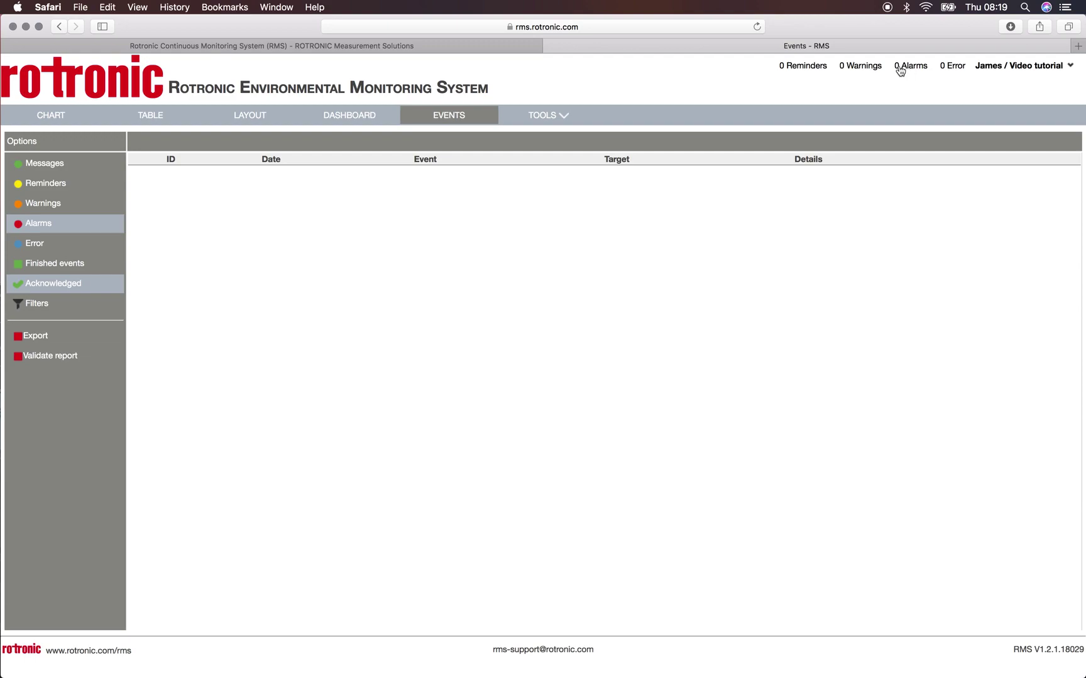
# Step: Include finished events, expand event EVT-10536029 for MPT-3179 Humidity, and begin acknowledging it
pyautogui.click(73, 269)
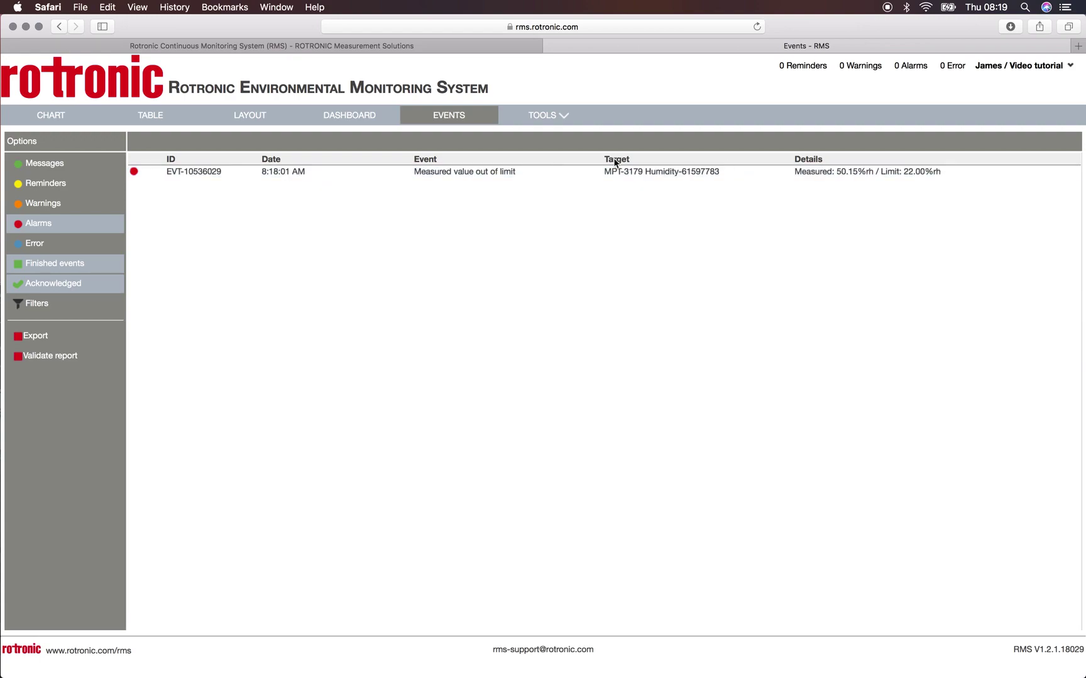
pyautogui.click(506, 175)
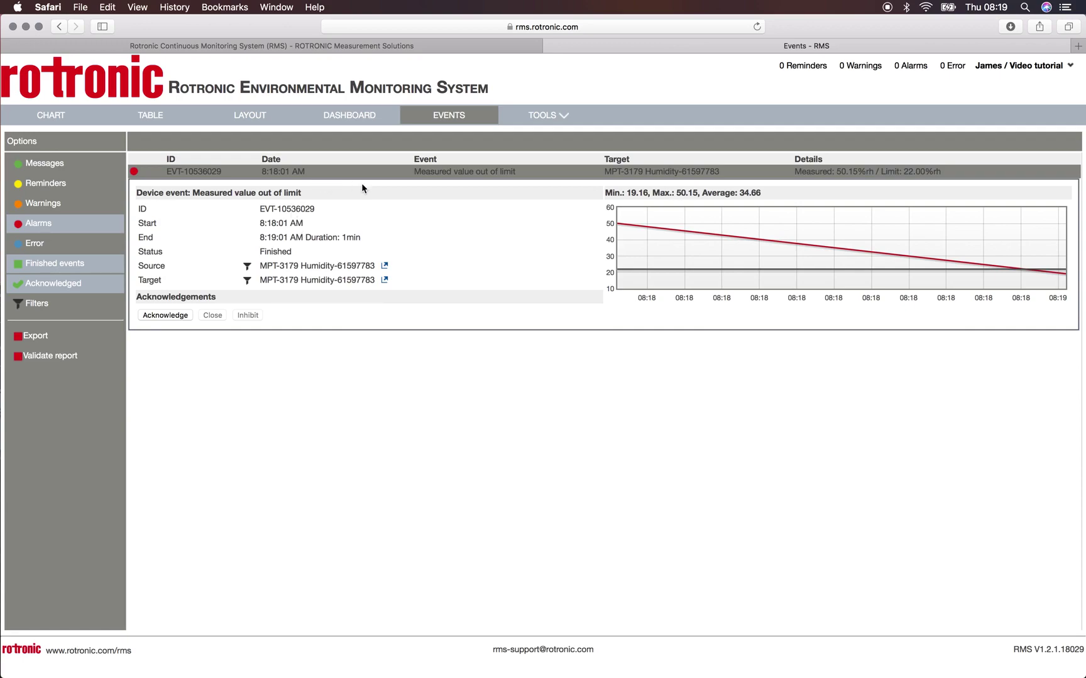
pyautogui.click(178, 318)
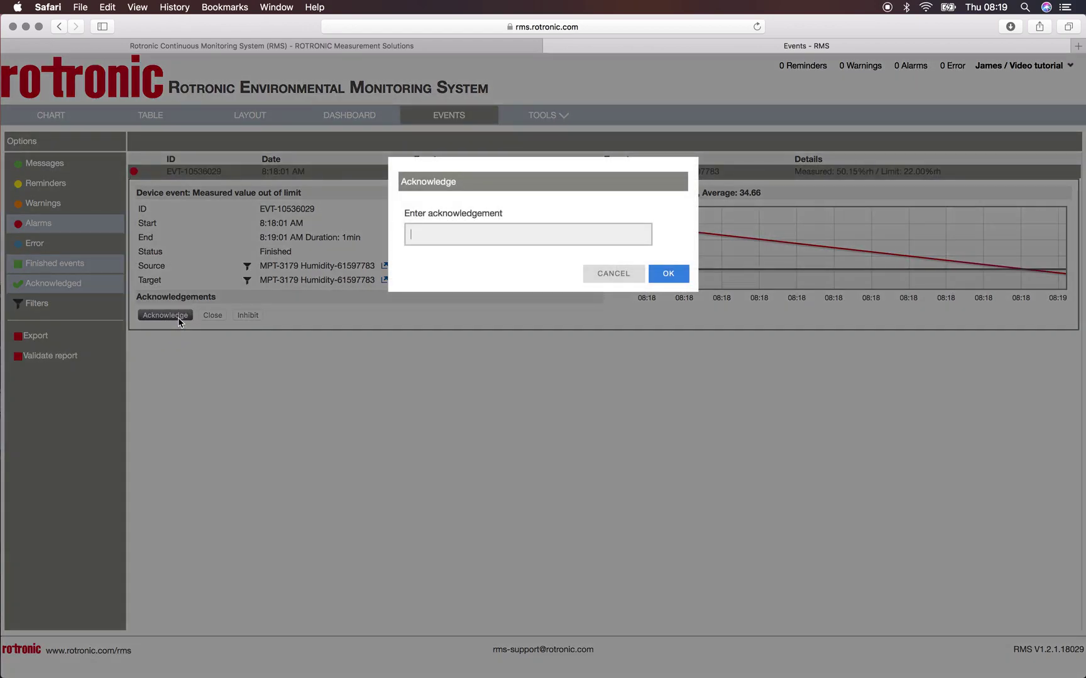
# Step: Acknowledge event EVT-10536029 with the note 'Test for video tutorial', dismissing the iCloud warning
pyautogui.write('Test fo')
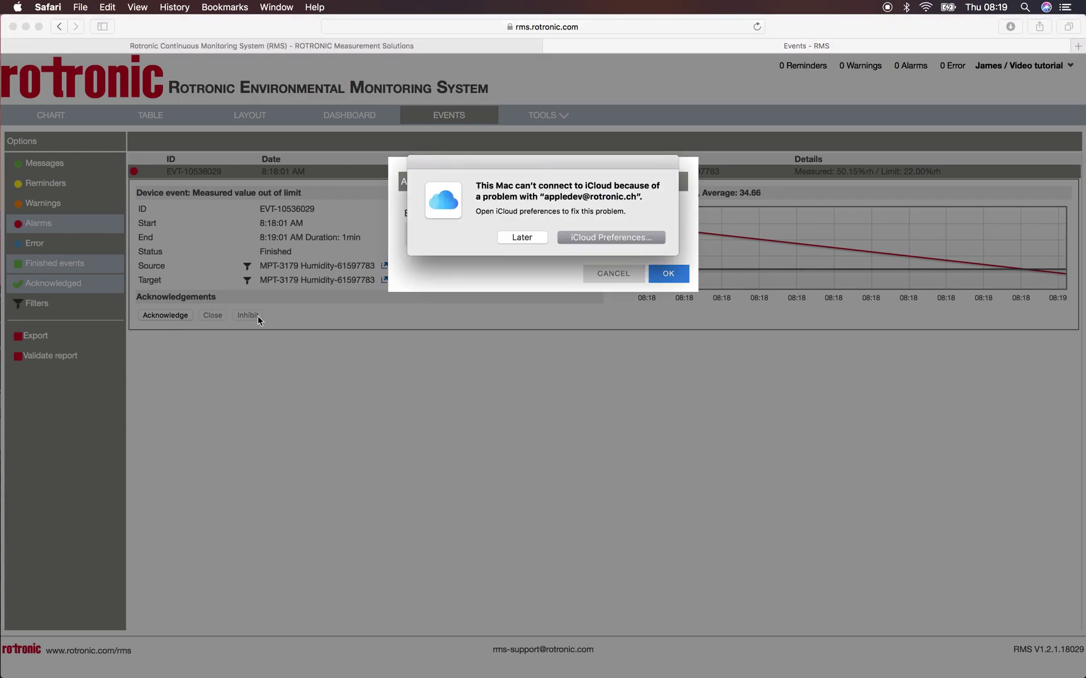
pyautogui.click(521, 238)
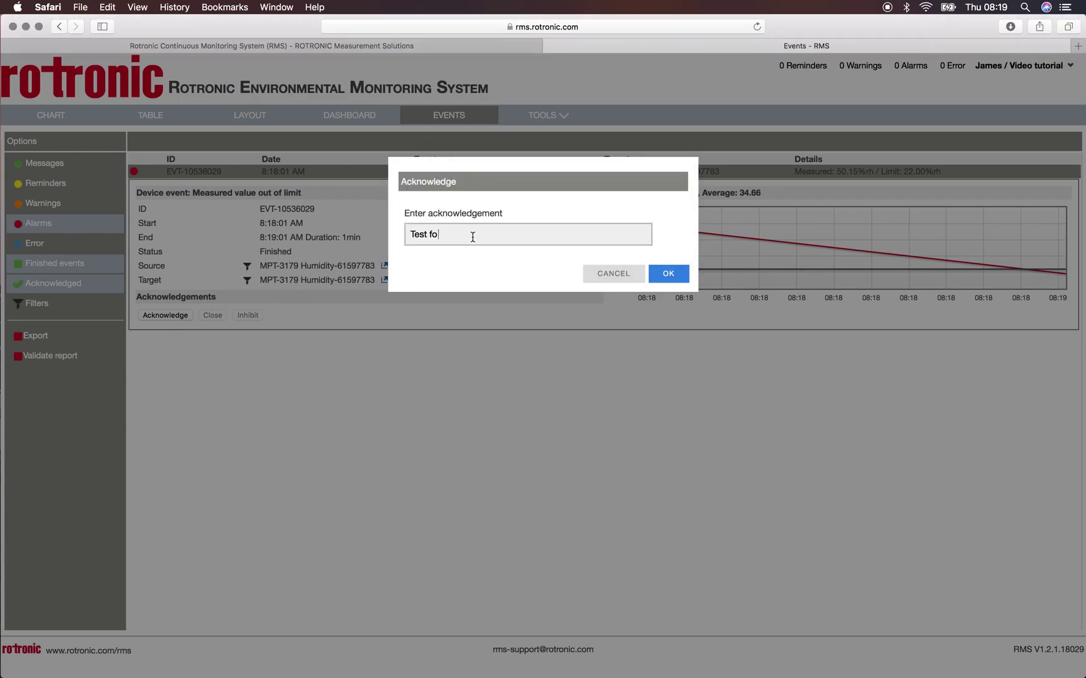
pyautogui.write('r video tutorial')
pyautogui.click(656, 275)
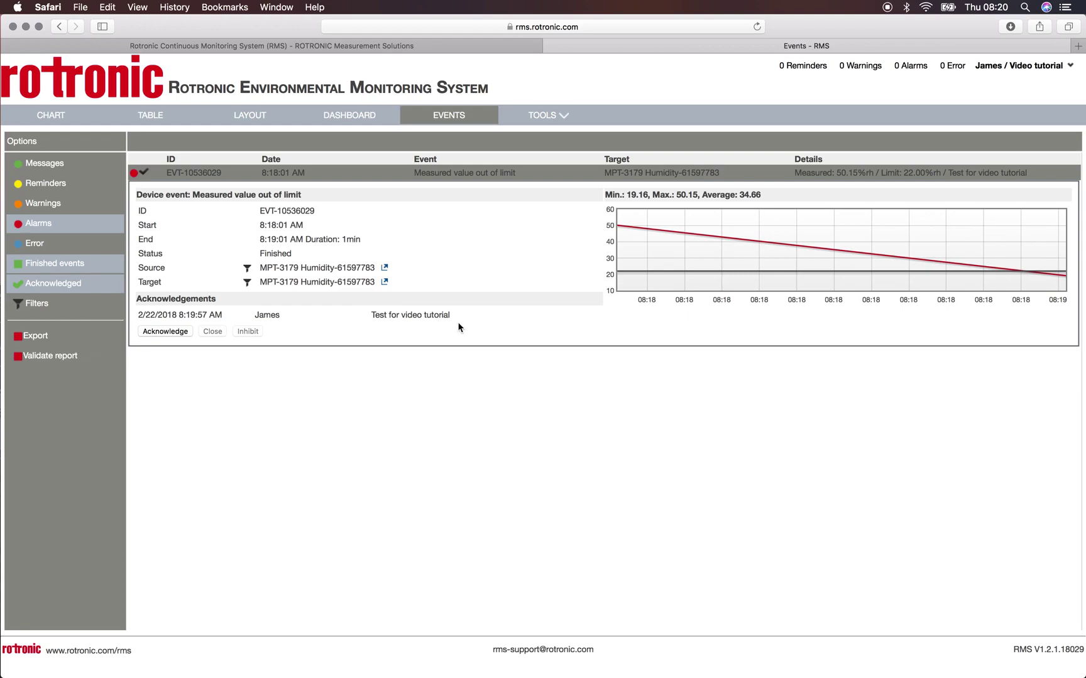
pyautogui.click(64, 116)
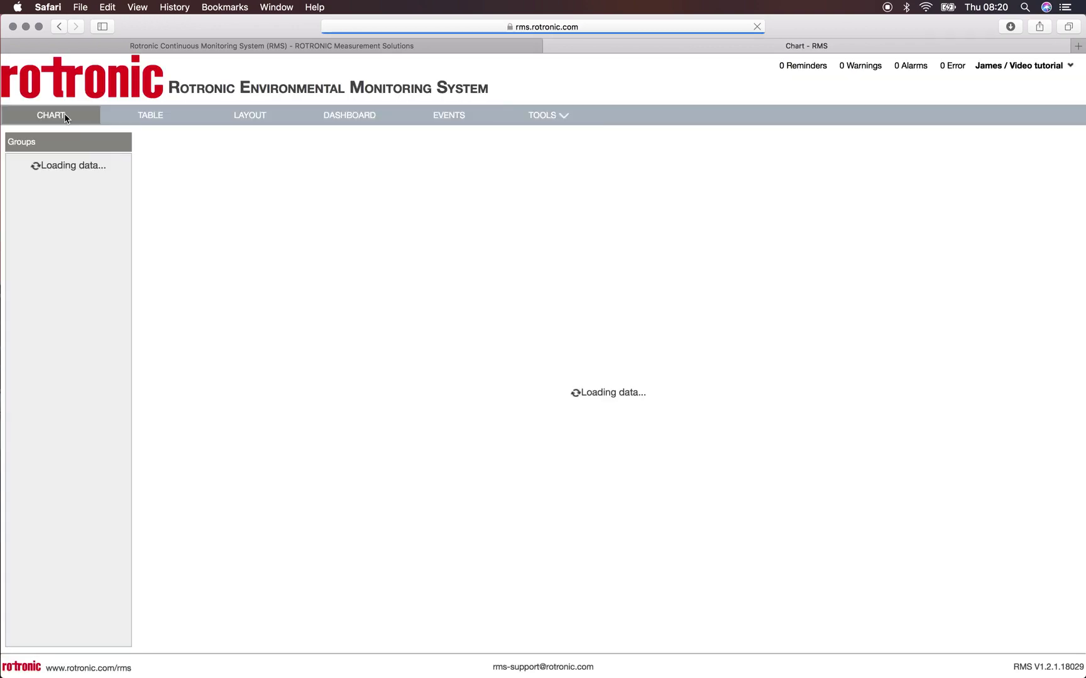